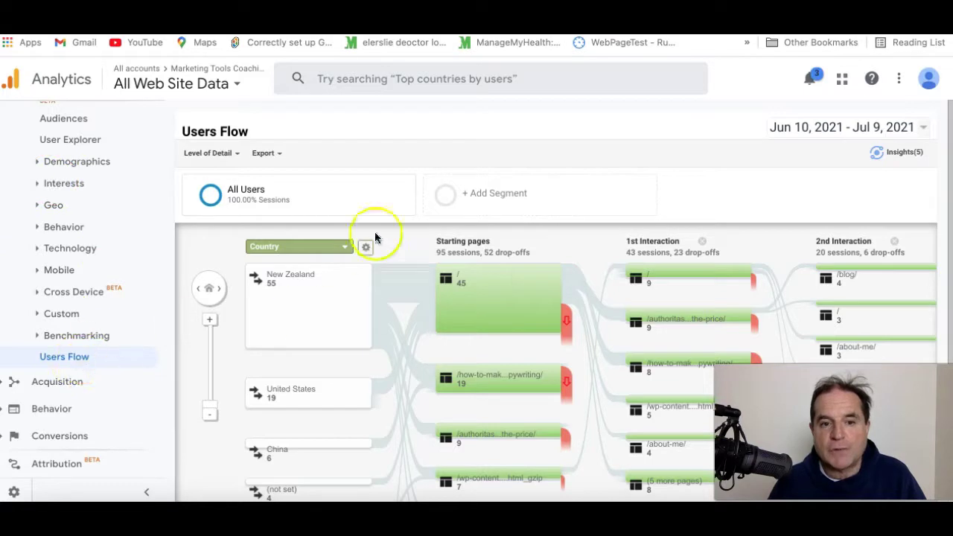
Go back to the home dashboard, then open the Audience section's Users Flow report
scroll(112, 253, "up", 2)
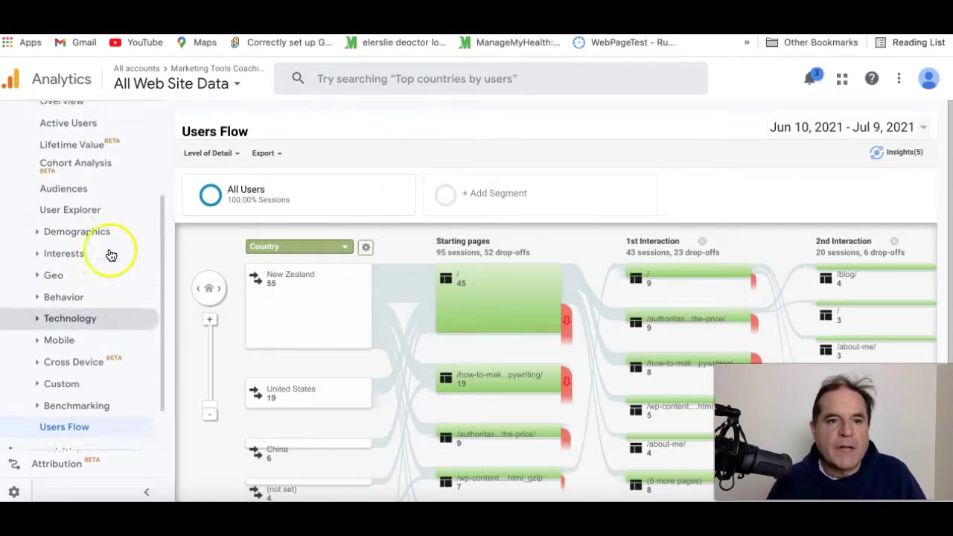
scroll(104, 223, "up", 2)
left_click(64, 141)
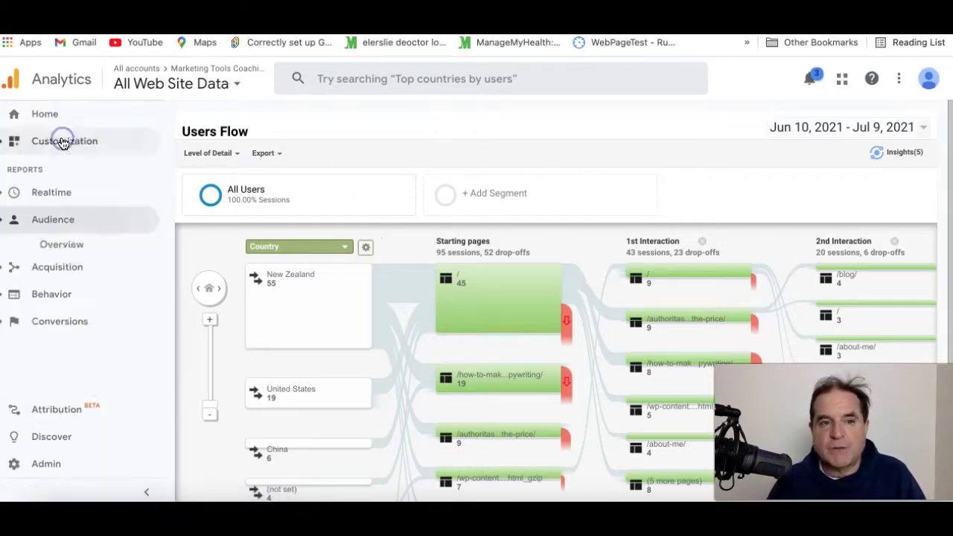
left_click(46, 113)
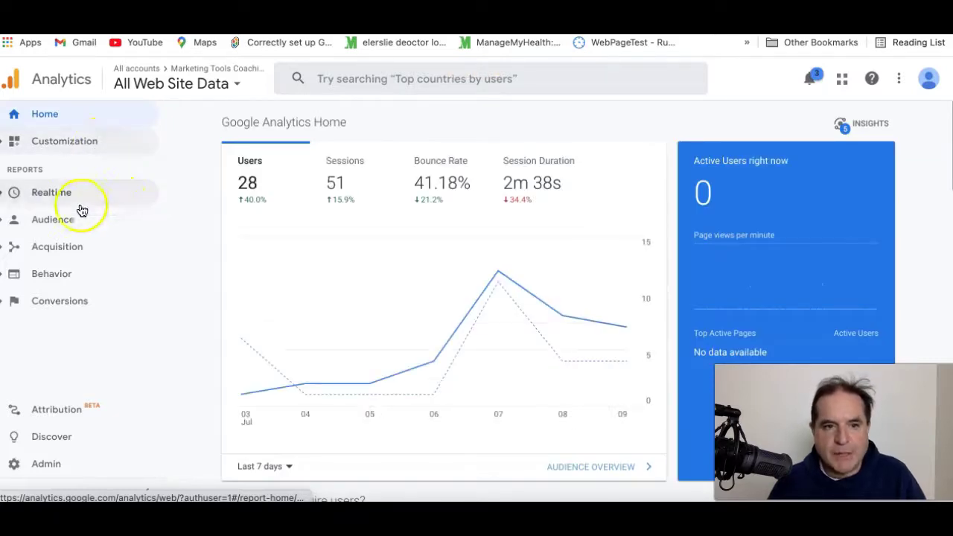
left_click(60, 221)
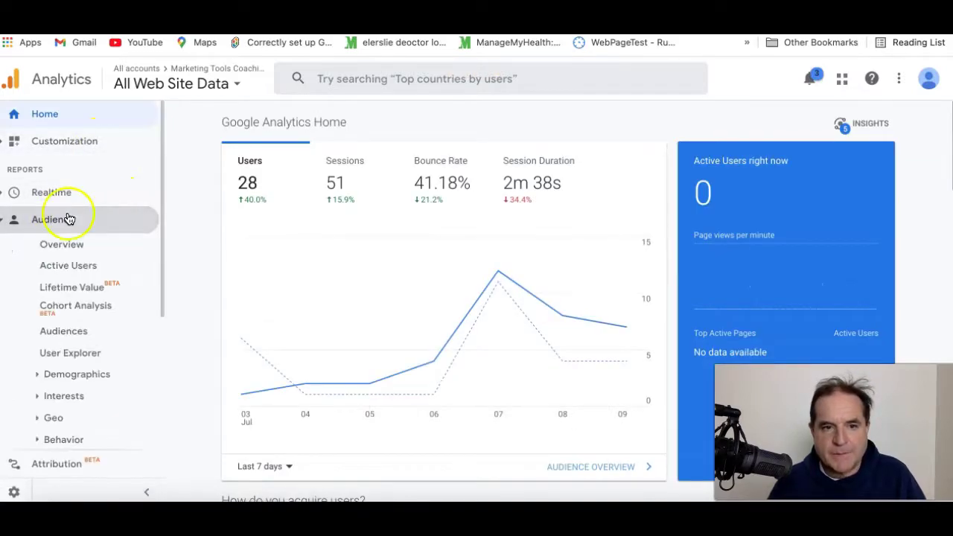
scroll(109, 224, "down", 3)
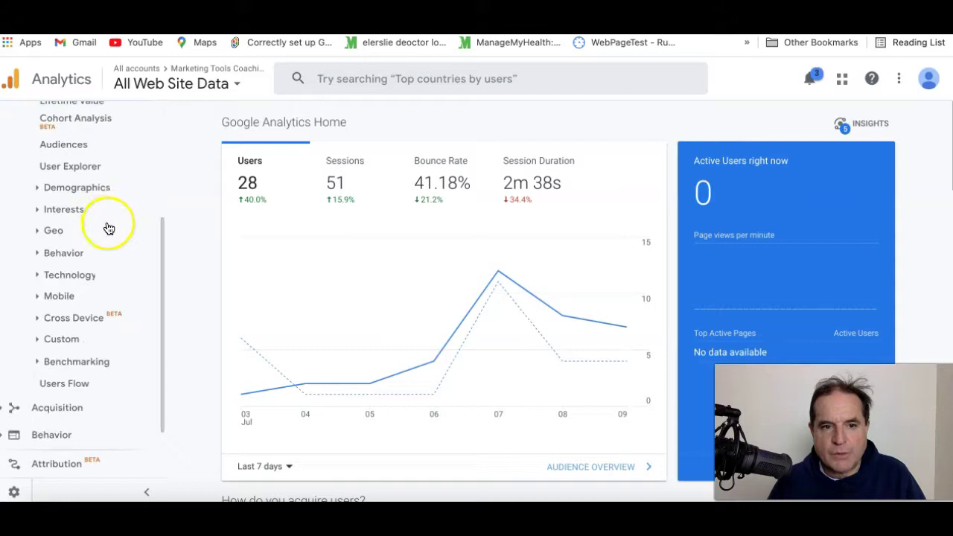
left_click(67, 390)
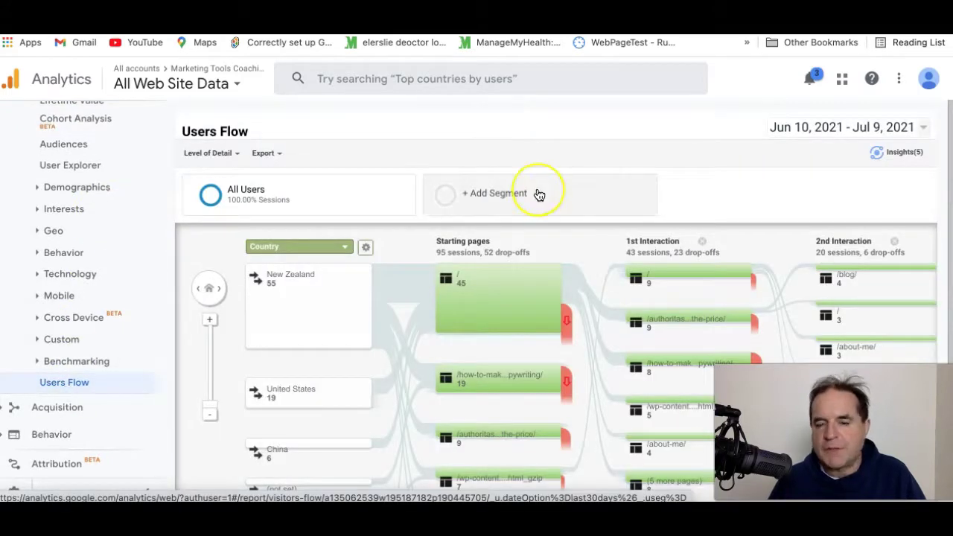
scroll(538, 194, "down", 1)
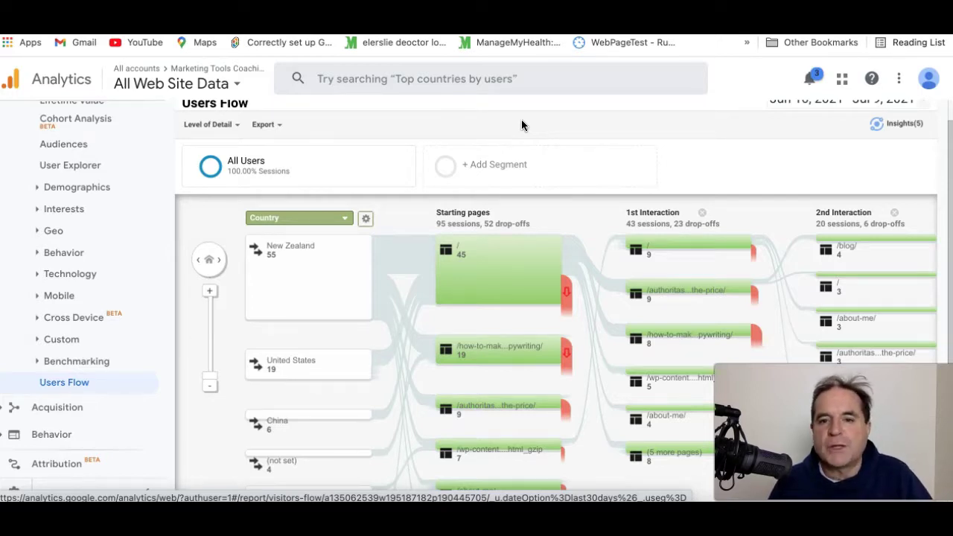
mouse_move(499, 298)
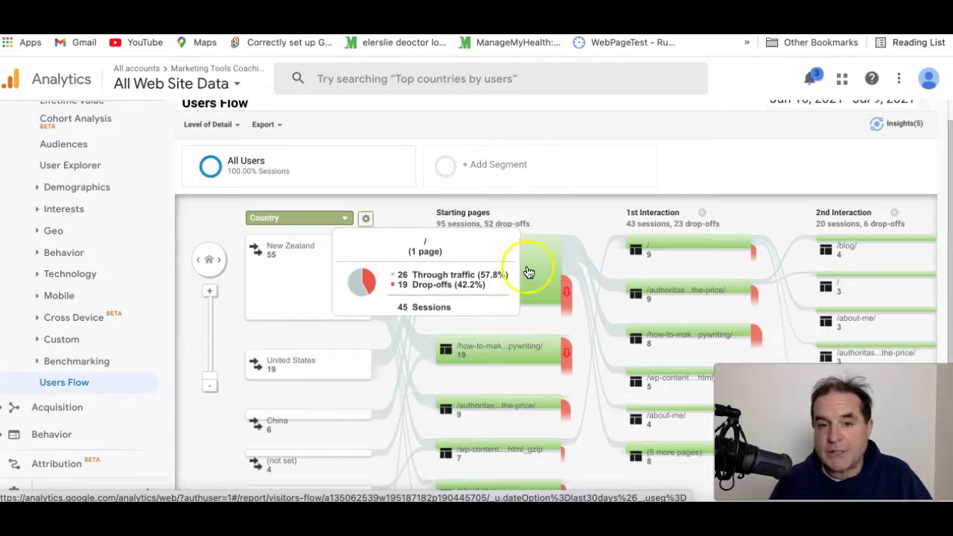
Add the 'mobile' search result Mobile Traffic segment, drop All Users, and apply it to the flow
left_click(477, 162)
left_click(843, 223)
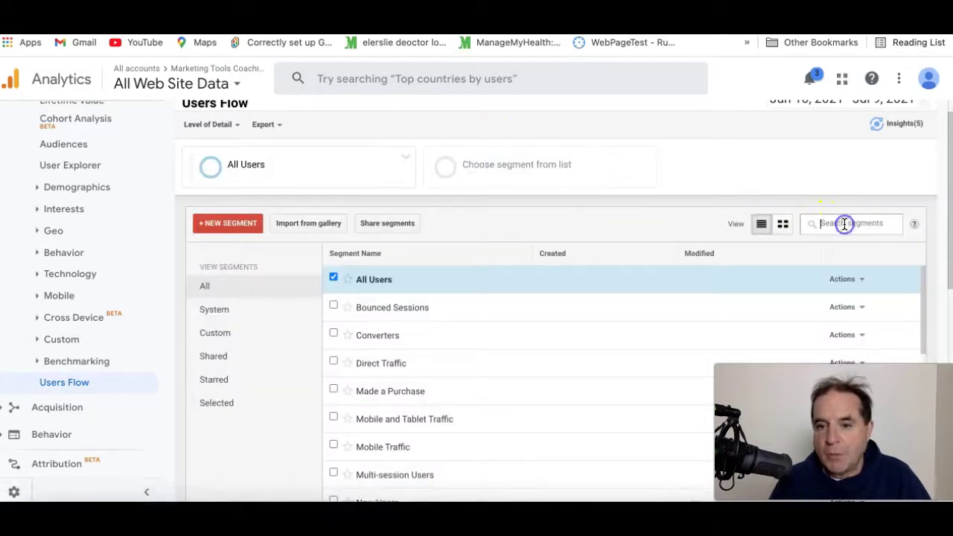
type("mobile")
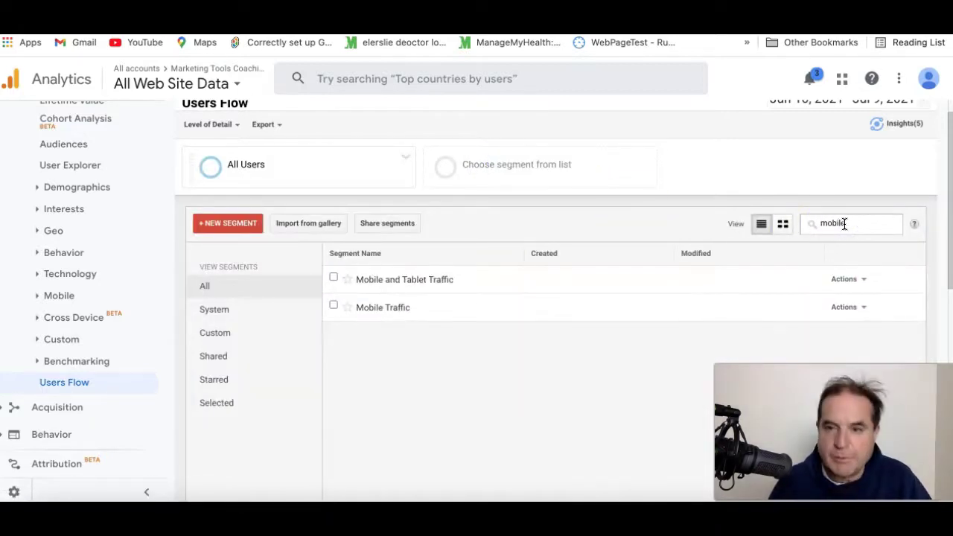
left_click(440, 315)
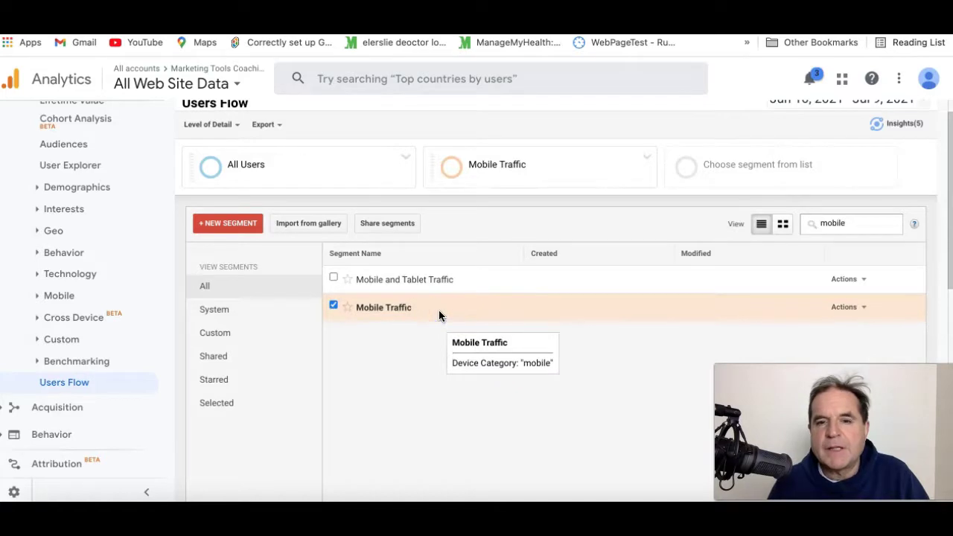
scroll(446, 282, "down", 4)
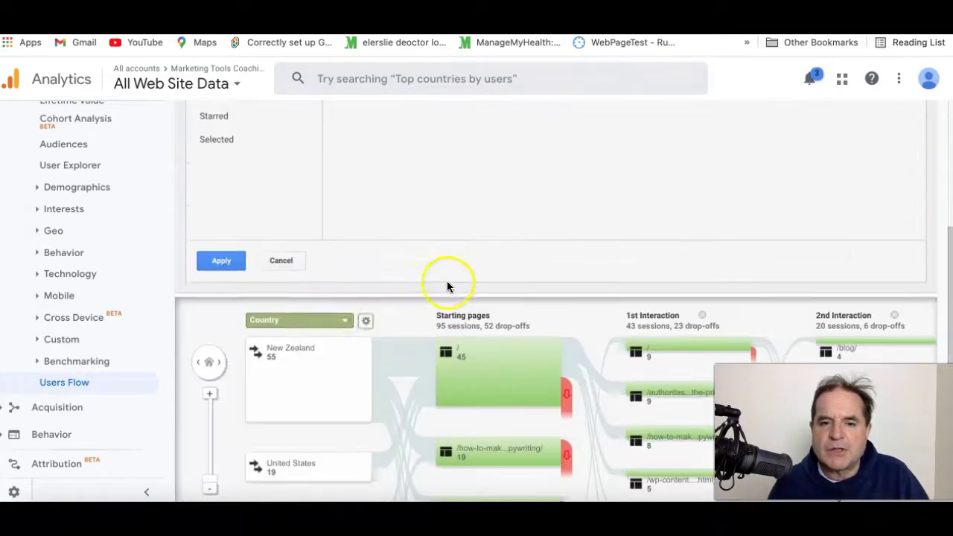
scroll(428, 192, "up", 4)
left_click(406, 186)
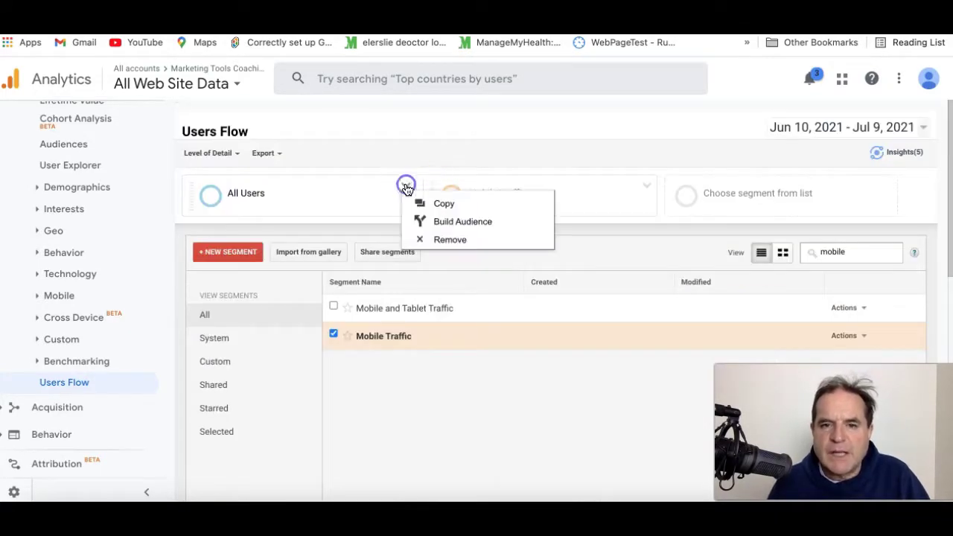
left_click(440, 239)
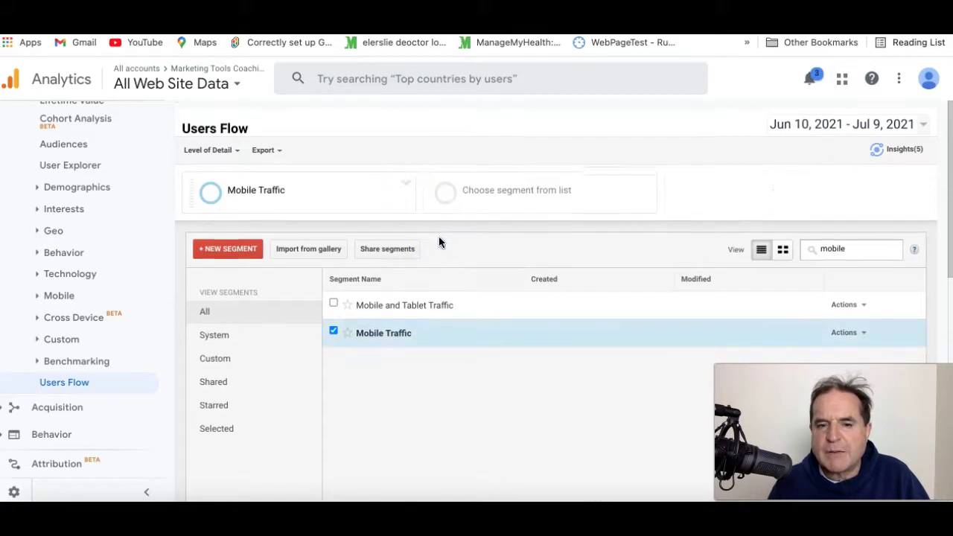
scroll(438, 236, "down", 4)
left_click(223, 316)
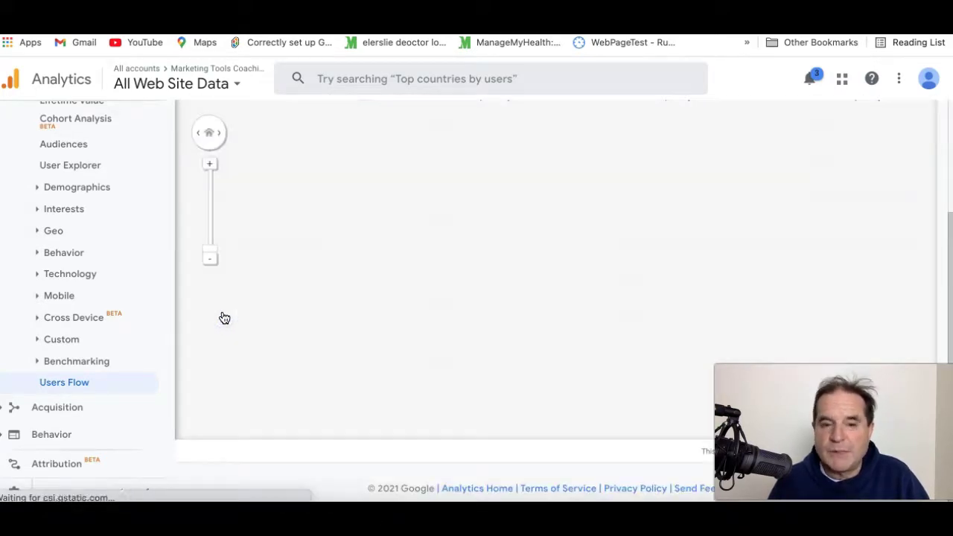
scroll(578, 265, "up", 4)
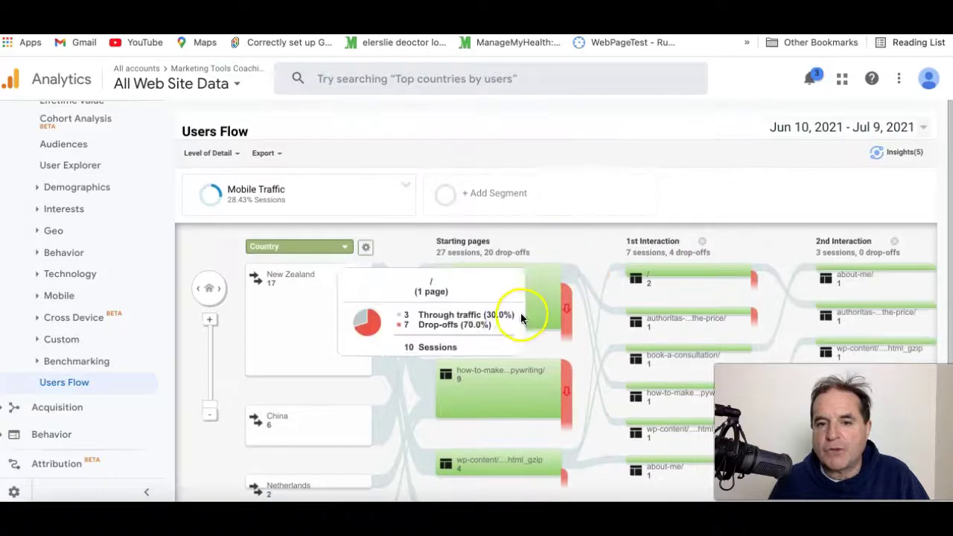
left_click(853, 135)
left_click(732, 123)
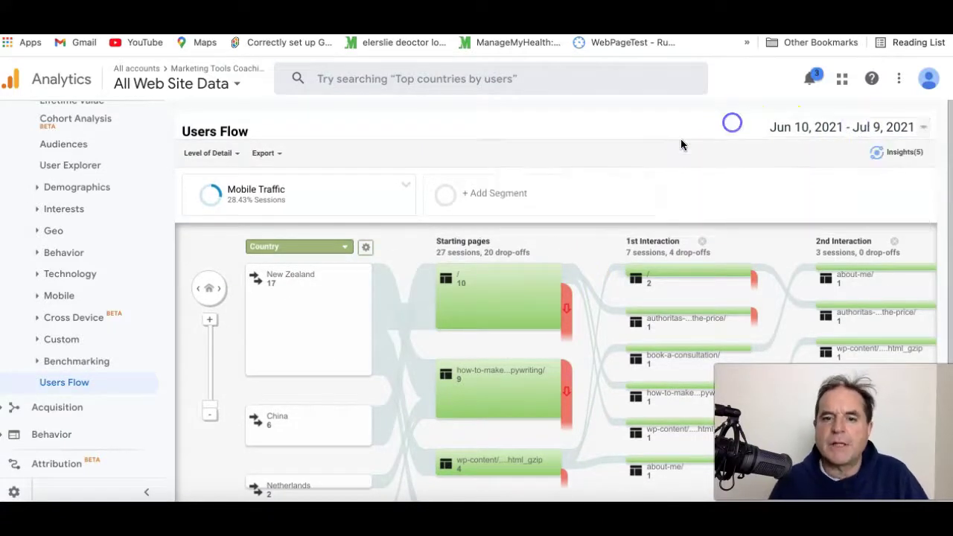
mouse_move(499, 298)
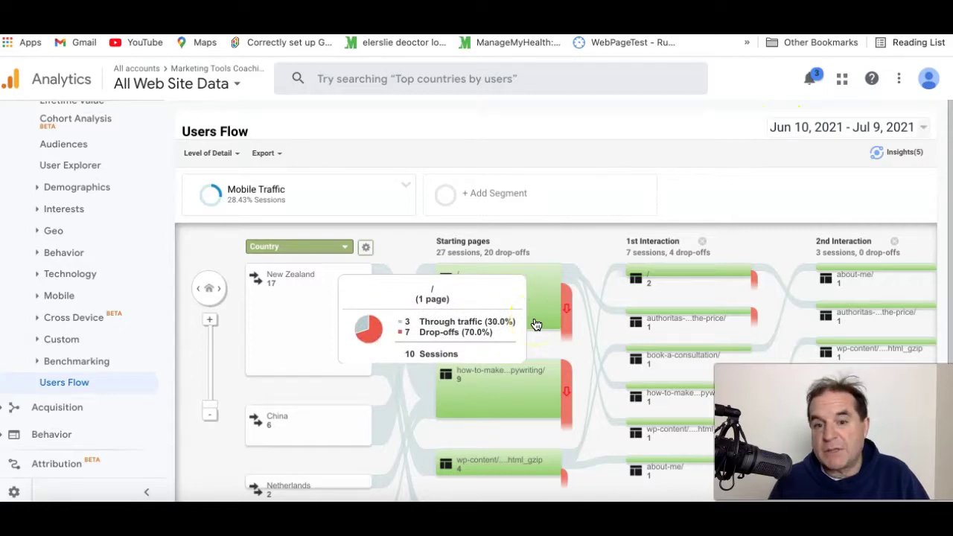
scroll(536, 324, "down", 1)
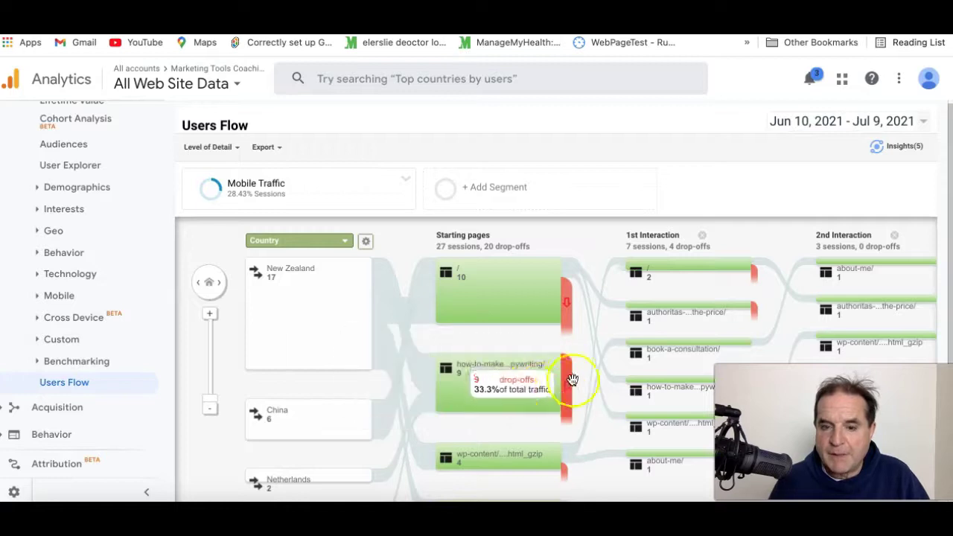
left_click(547, 393)
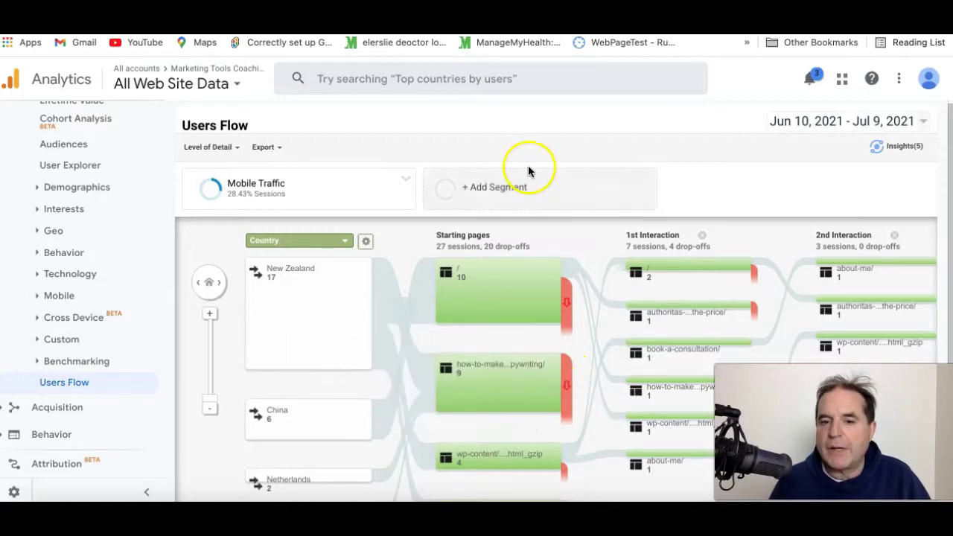
scroll(530, 173, "down", 1)
scroll(530, 173, "down", 3)
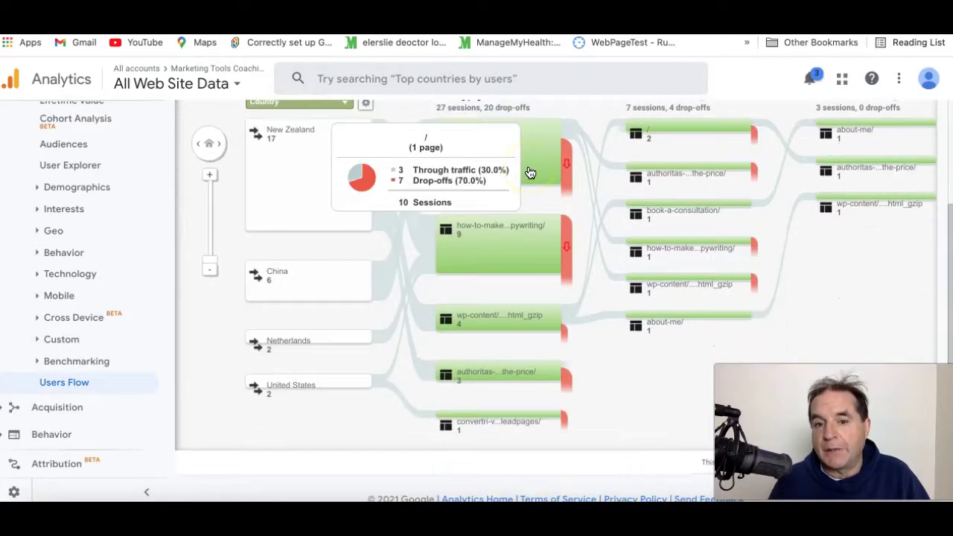